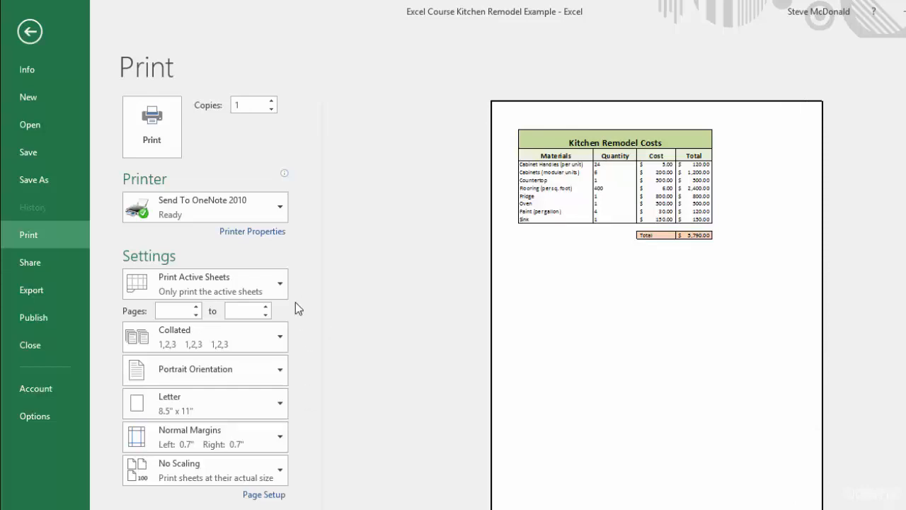
click(280, 284)
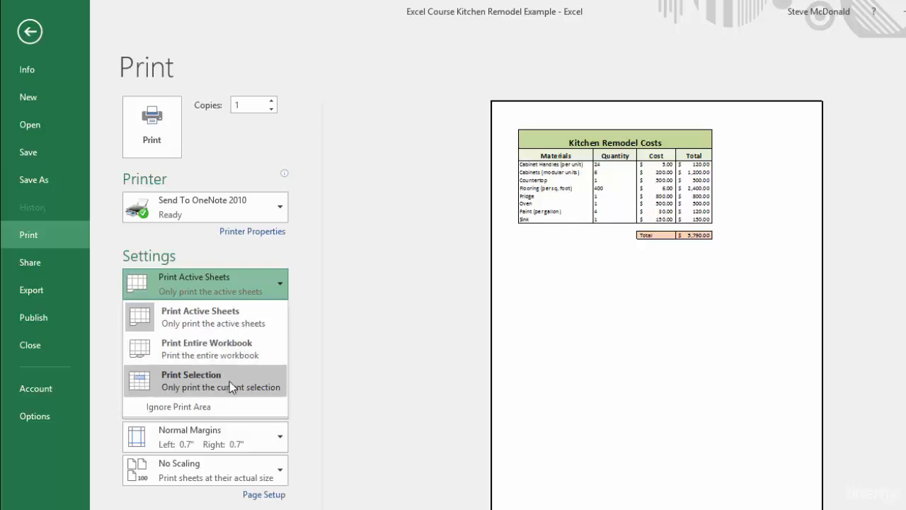
click(283, 438)
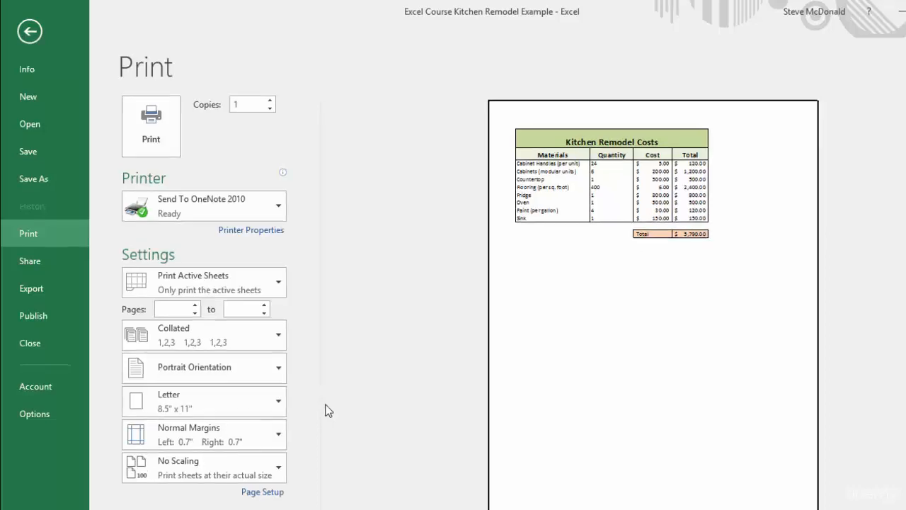
Step: Set the Kitchen Remodel printout to landscape orientation and enlarge its custom scaling above 100% of normal size
click(267, 353)
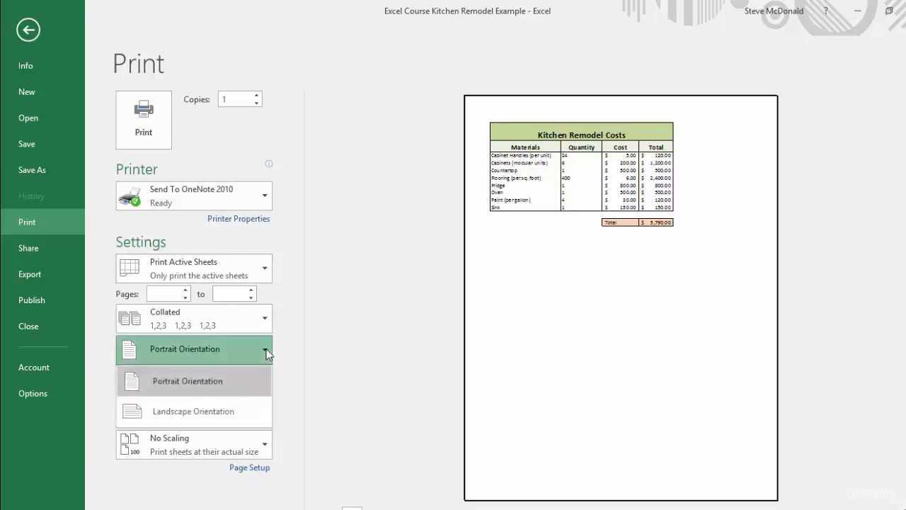
click(183, 416)
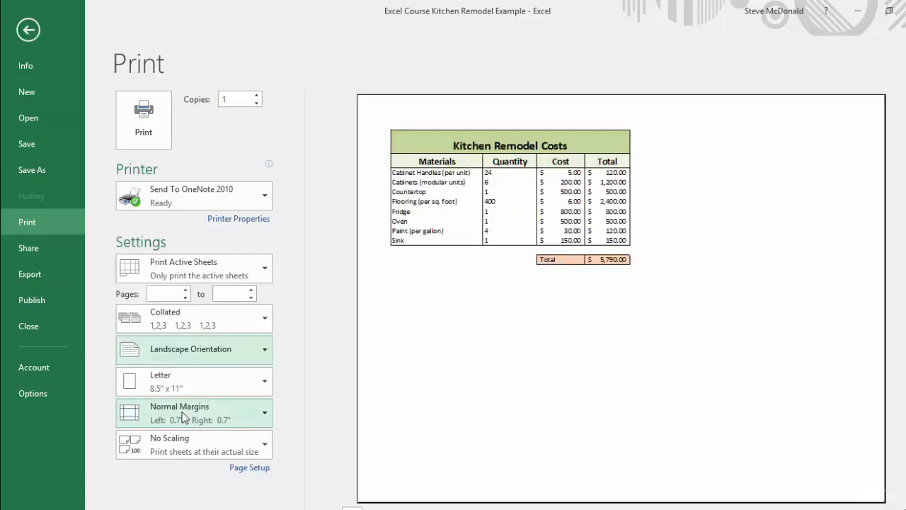
click(265, 445)
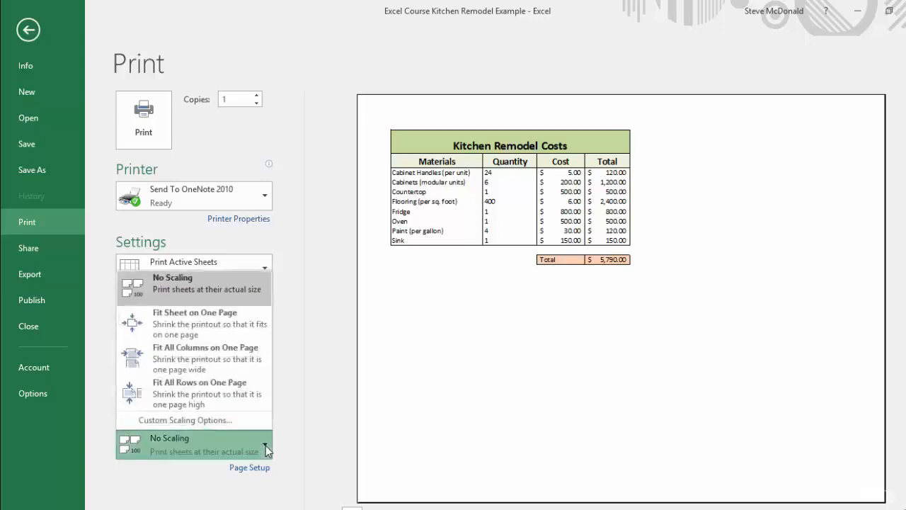
click(217, 419)
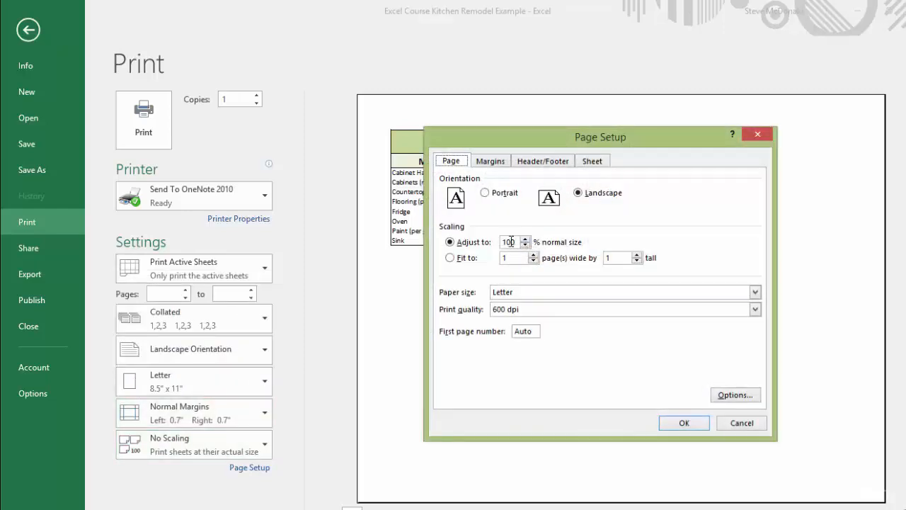
click(525, 240)
click(524, 240)
click(524, 239)
click(524, 240)
click(686, 420)
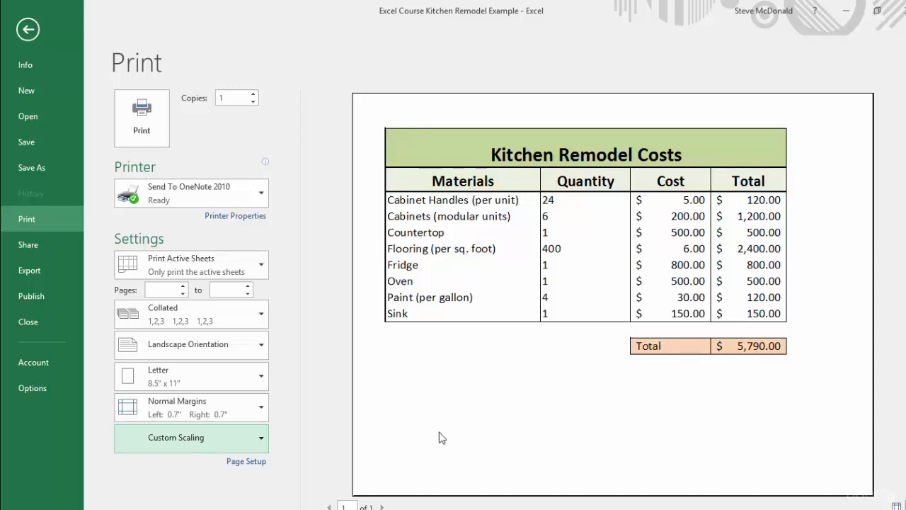
Step: Center the Kitchen Remodel table horizontally on the printed page through the custom margin settings
click(261, 409)
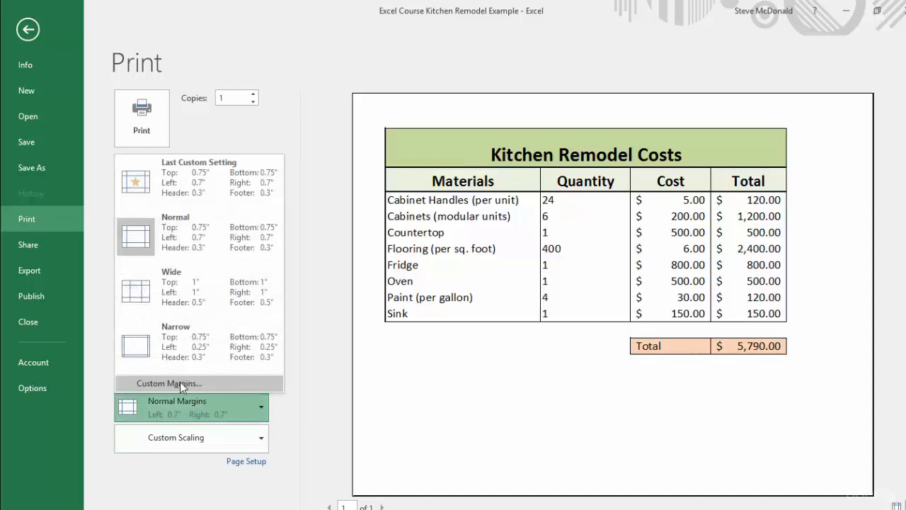
click(180, 383)
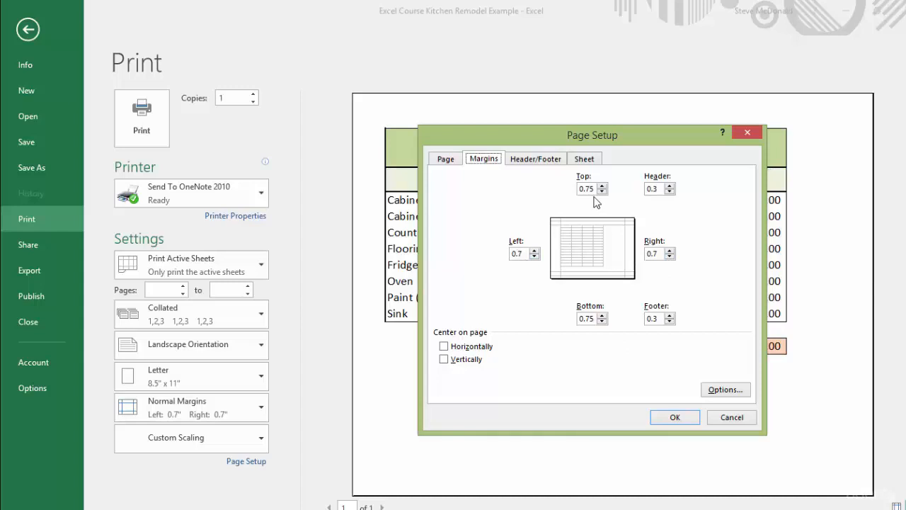
click(444, 346)
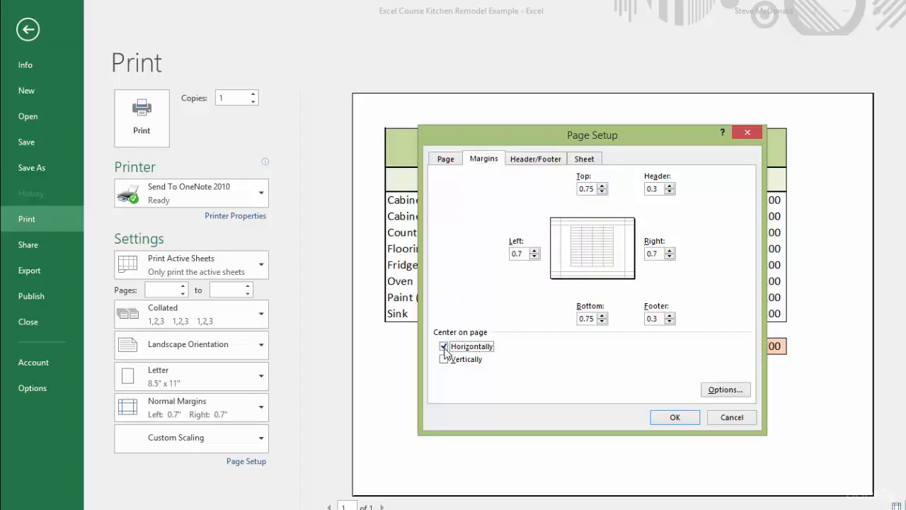
click(686, 422)
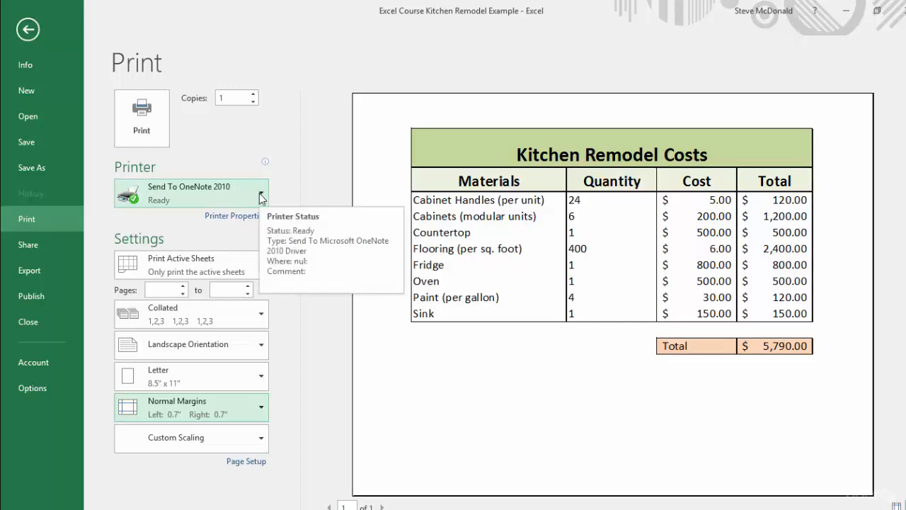
Step: Increase the number of copies to print for the Kitchen Remodel sheet
click(253, 94)
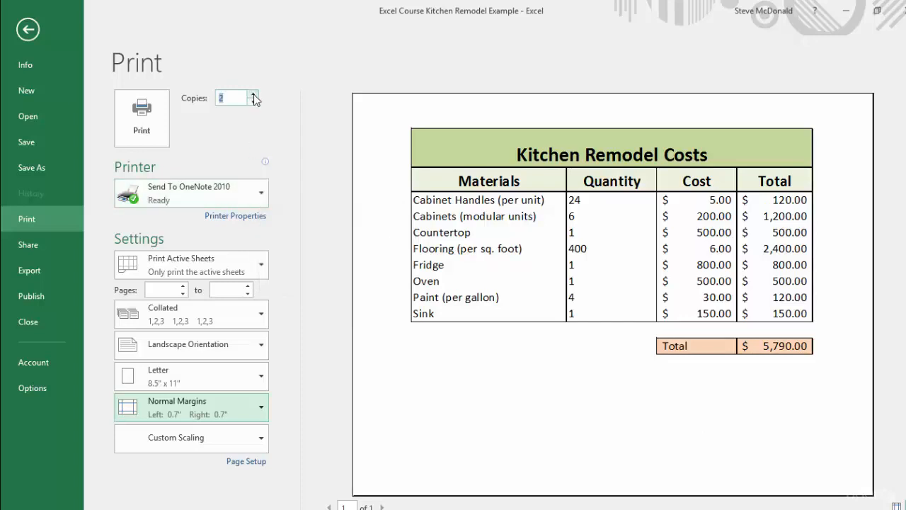
click(253, 94)
click(253, 94)
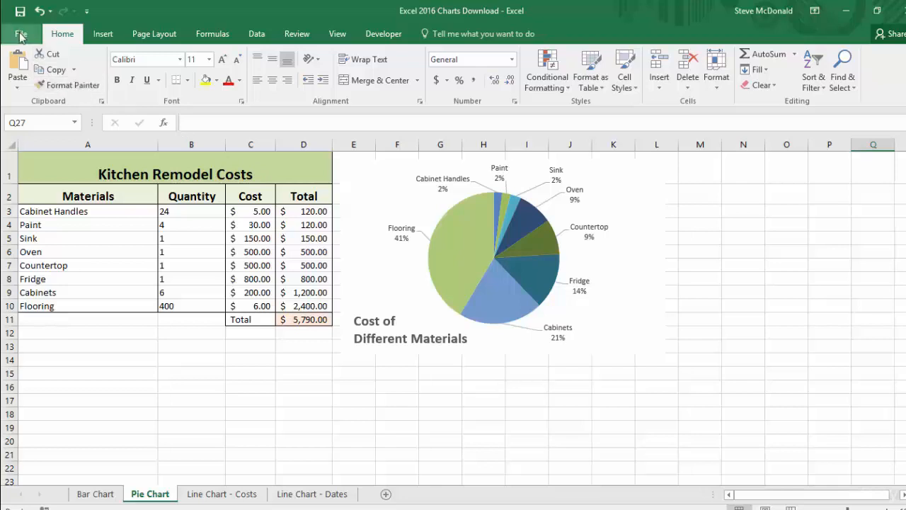
Step: Set the Pie Chart sheet's printout to landscape orientation with Narrow margins in the print settings
key(ctrl+p)
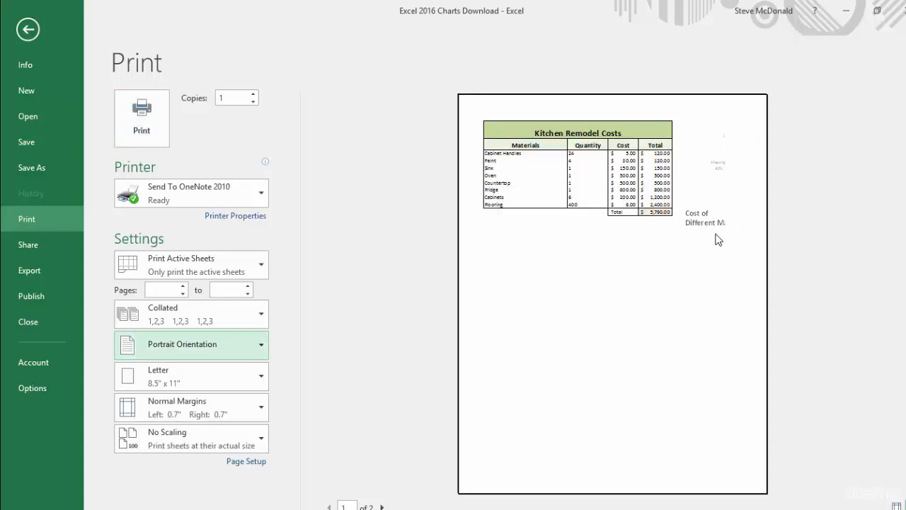
click(261, 346)
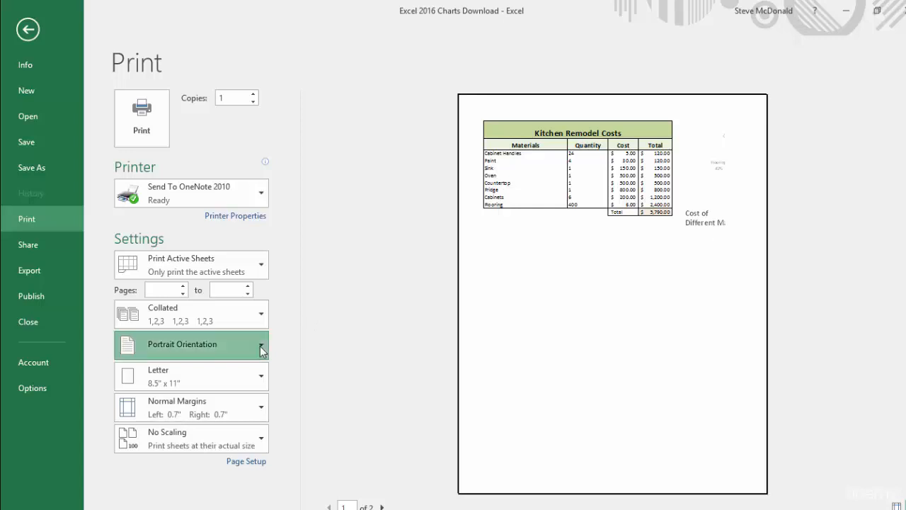
click(189, 408)
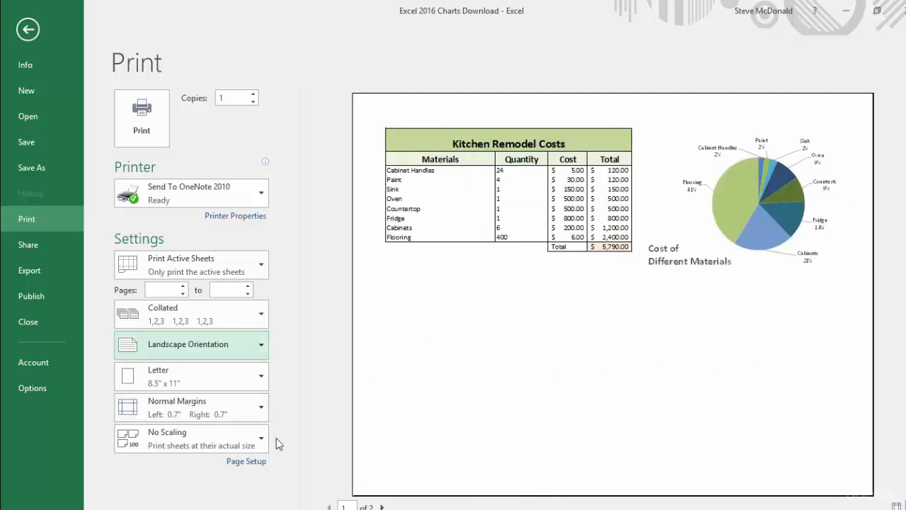
click(261, 409)
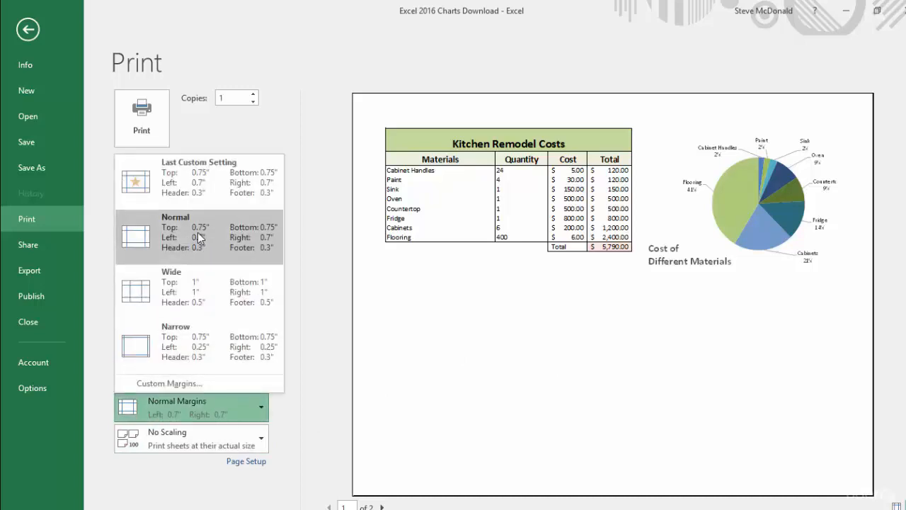
click(197, 348)
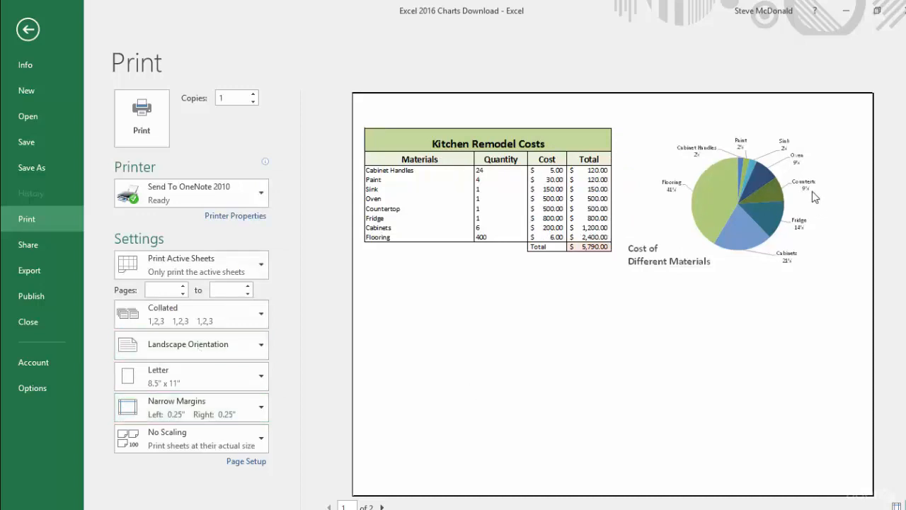
Step: Scale the Pie Chart sheet's printout with the Fit Sheet on One Page option
click(260, 440)
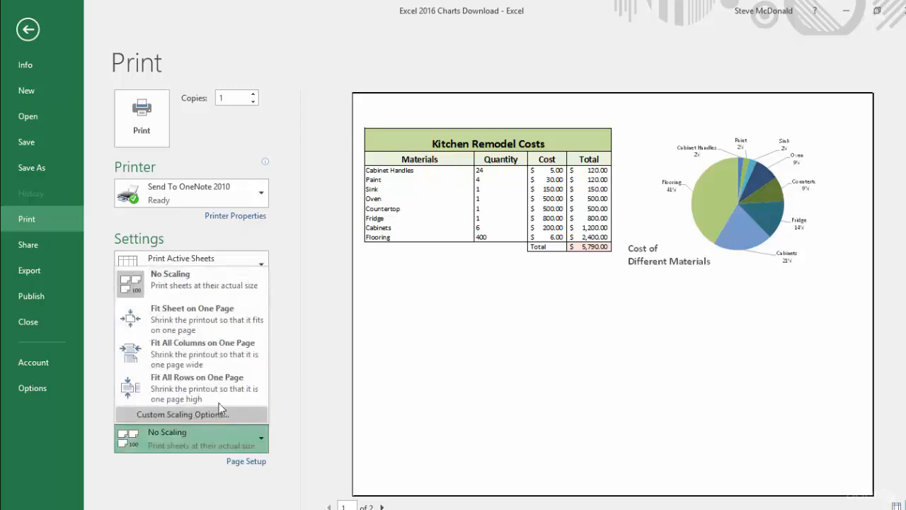
click(196, 316)
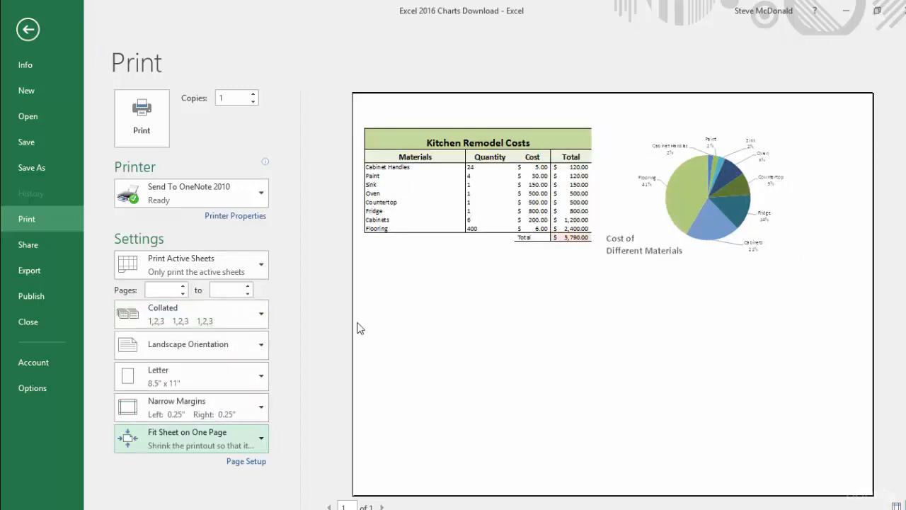
Step: Set a custom print scaling of 95% of normal size for the Pie Chart sheet
click(259, 440)
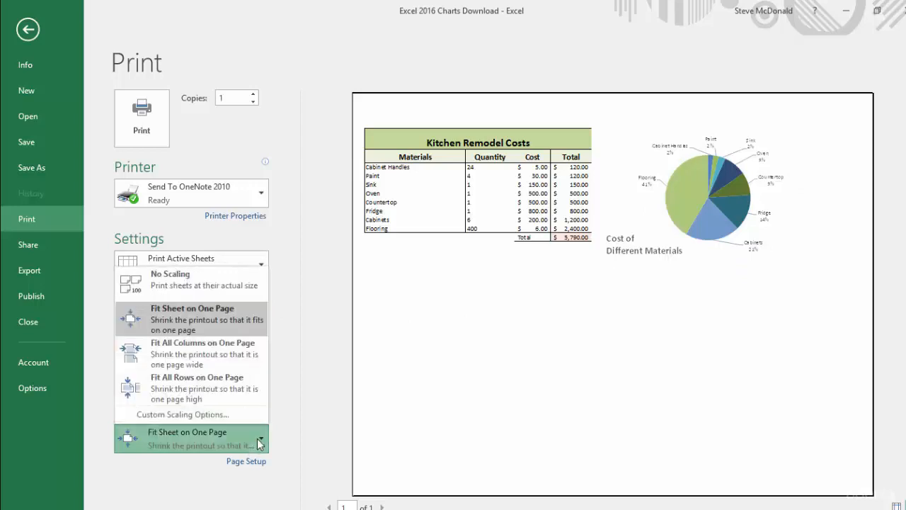
click(201, 416)
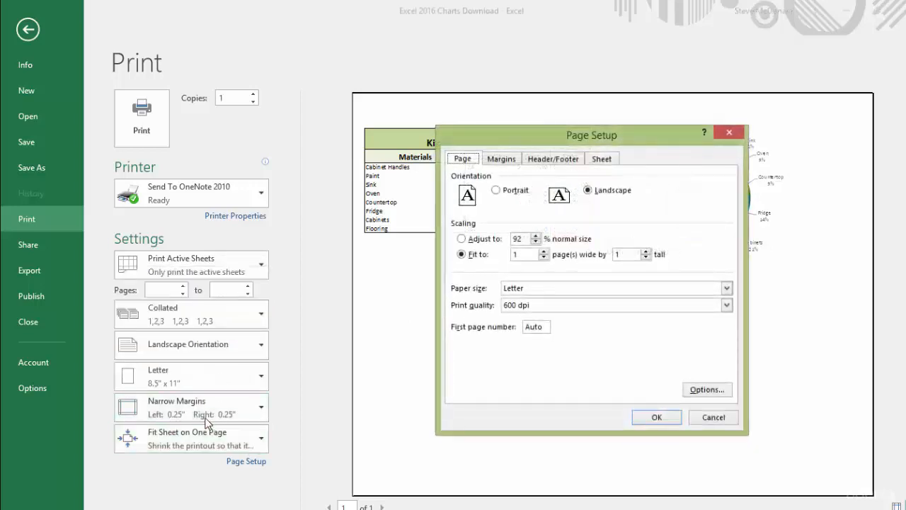
click(520, 239)
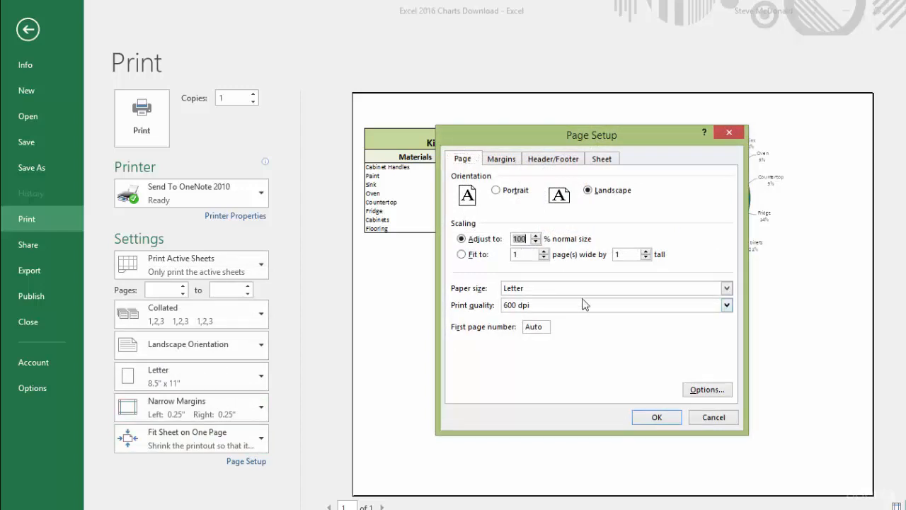
text(95)
click(659, 419)
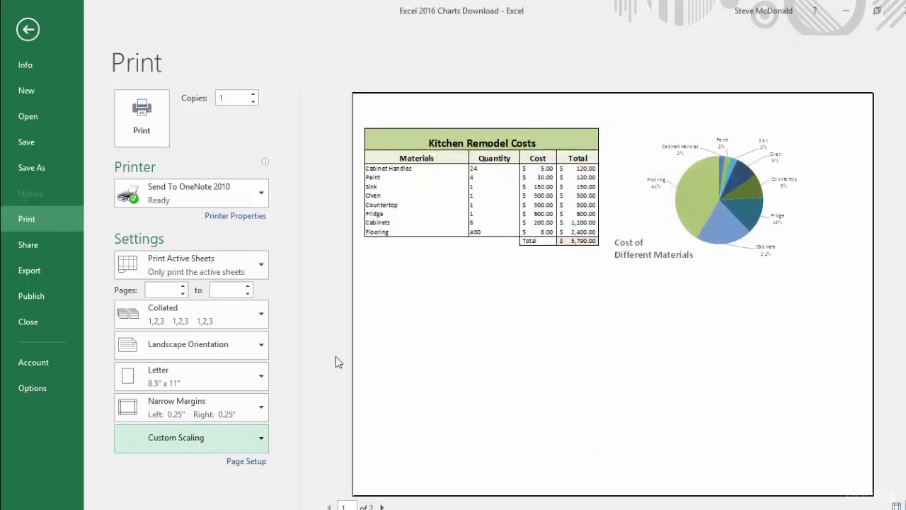
Step: Center the Pie Chart sheet's table and chart horizontally on the printed page in Page Setup
click(257, 443)
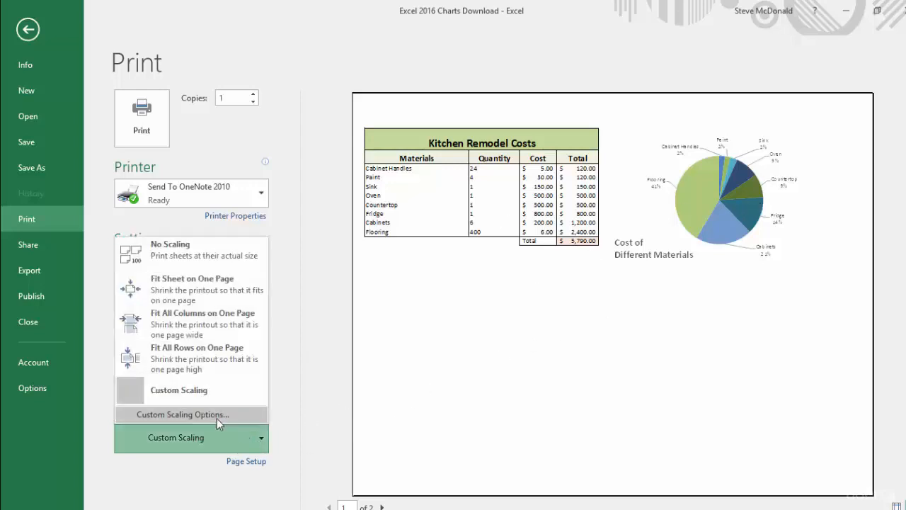
click(216, 415)
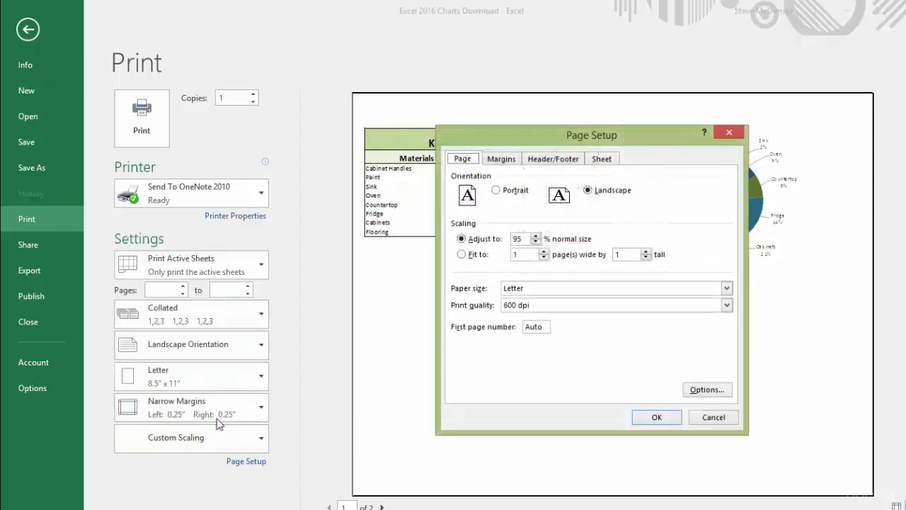
click(503, 160)
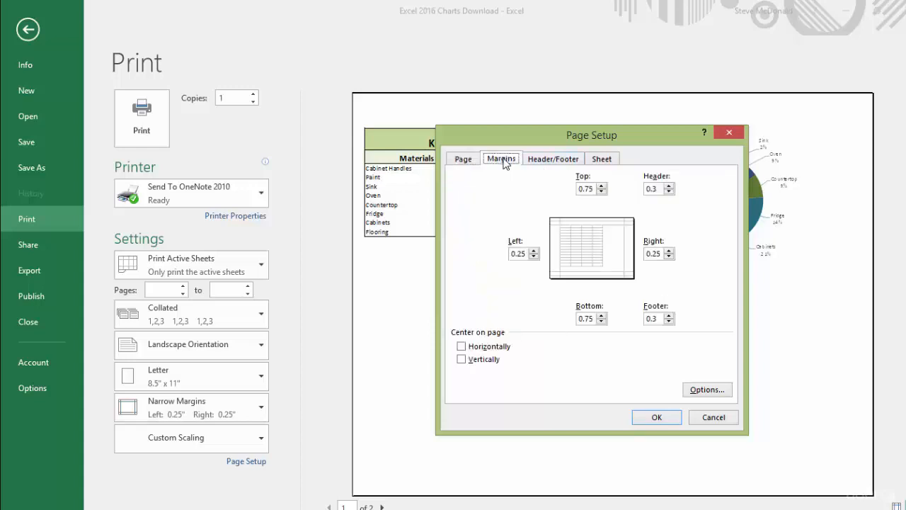
click(463, 347)
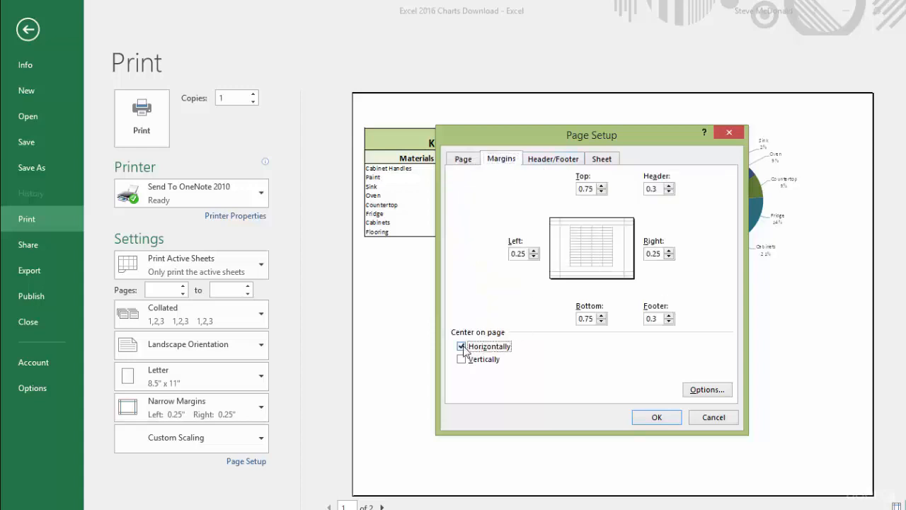
click(651, 416)
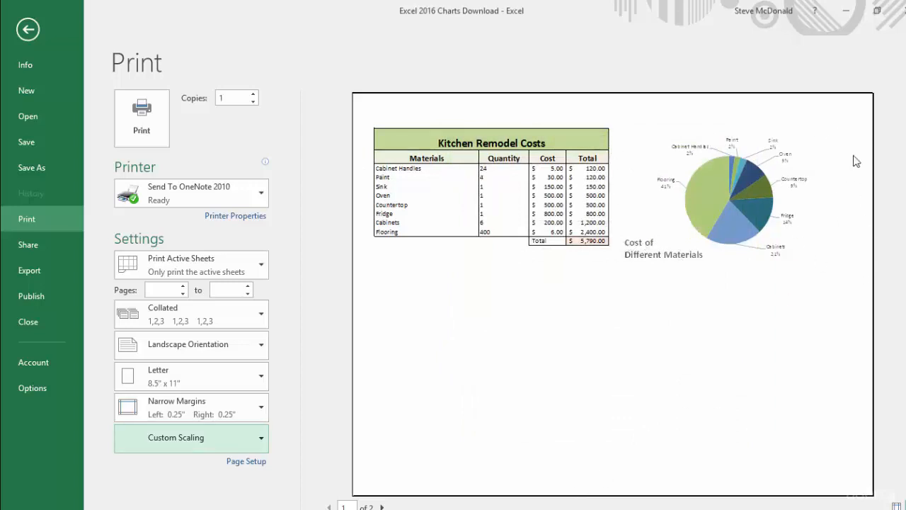
Step: Set custom page margins for the Pie Chart printout, with the right margin at 0 and the left margin at 0.5
click(264, 415)
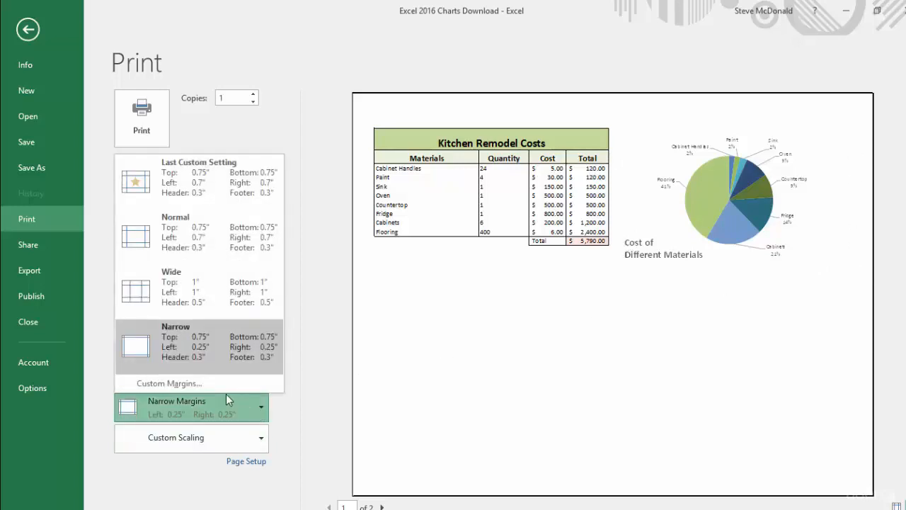
click(184, 386)
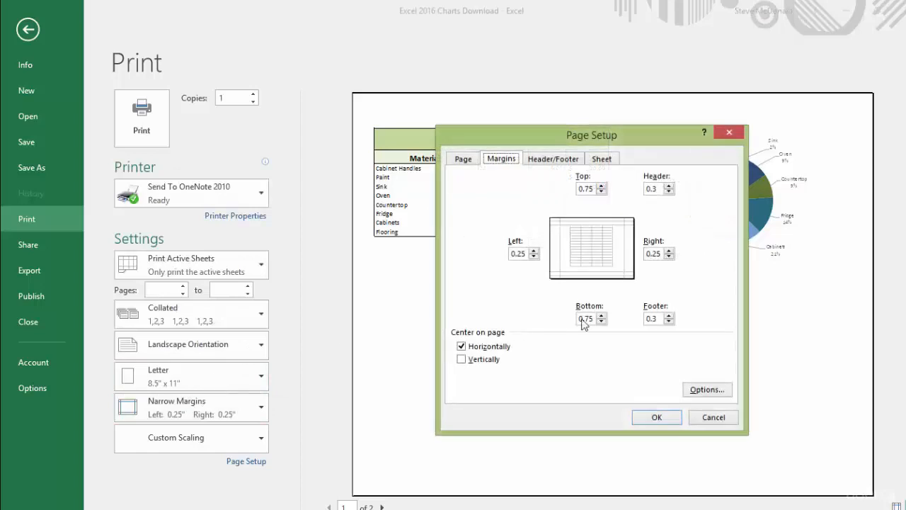
click(668, 257)
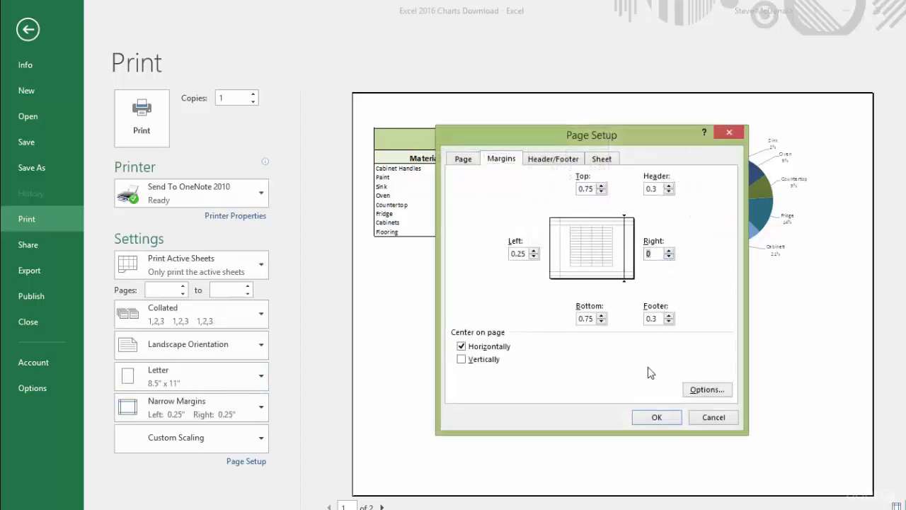
click(534, 250)
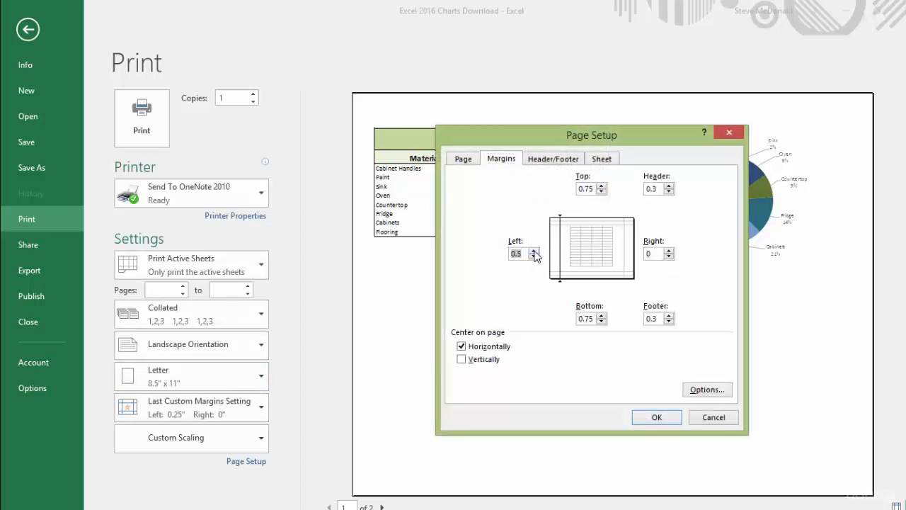
click(670, 419)
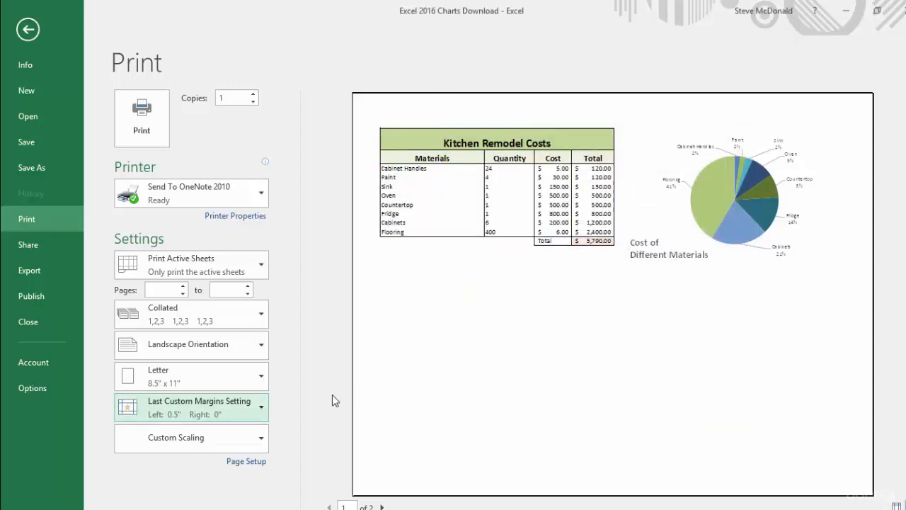
Step: Set the custom left page margin to 0.75 for the Pie Chart printout
click(261, 408)
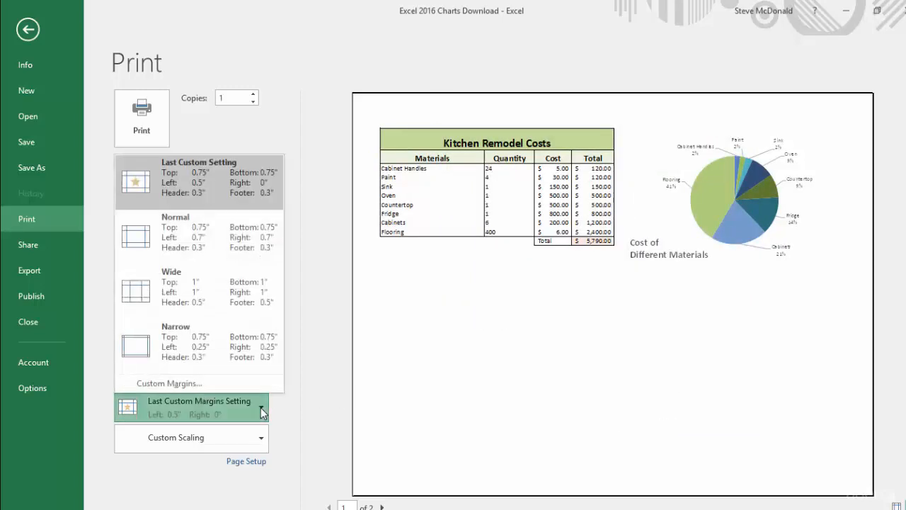
click(235, 385)
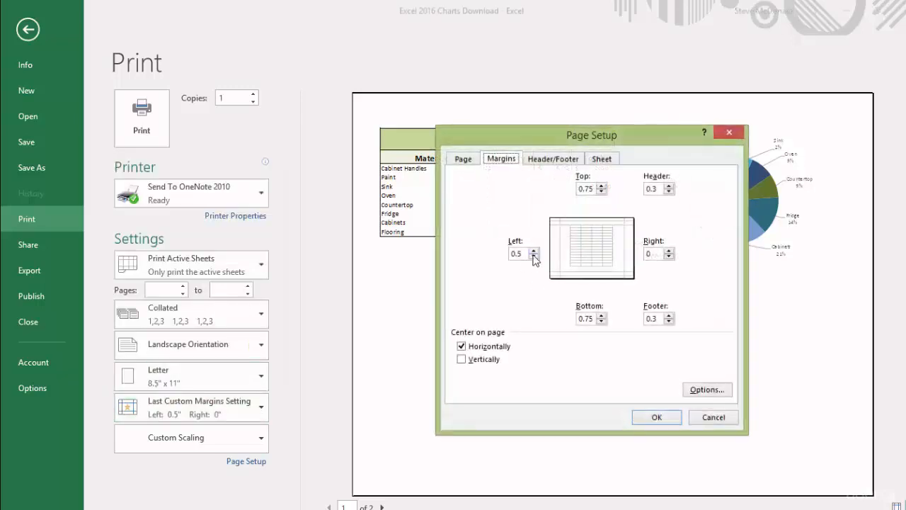
click(534, 251)
click(658, 417)
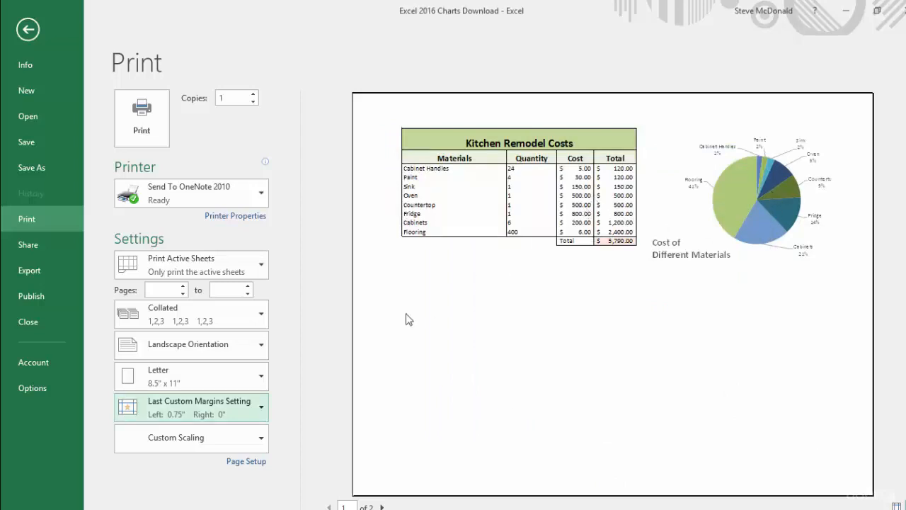
Step: Apply the Normal margins preset to the Pie Chart printout and turn off horizontal centering on the page
click(262, 408)
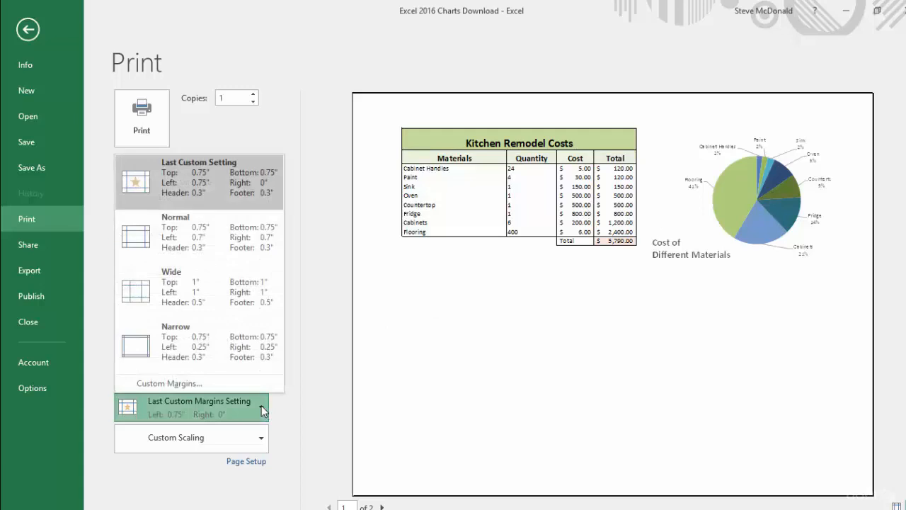
click(210, 237)
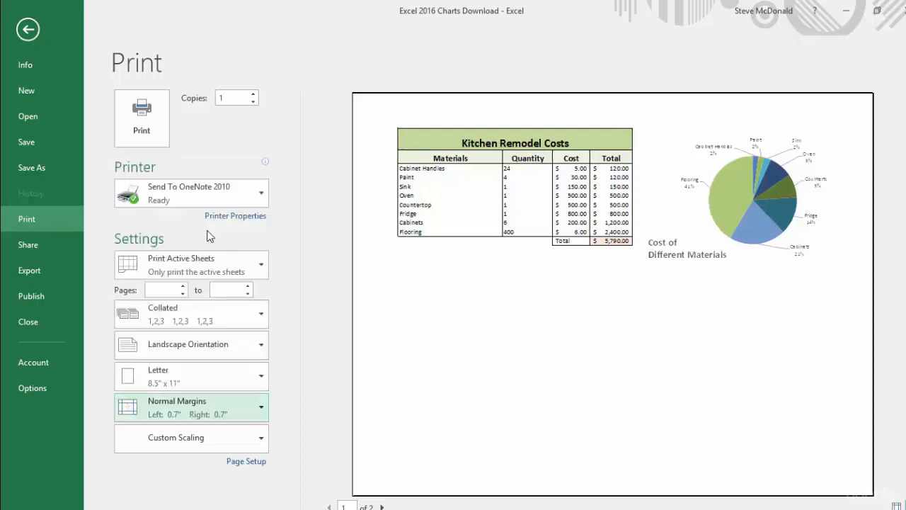
click(227, 437)
click(224, 418)
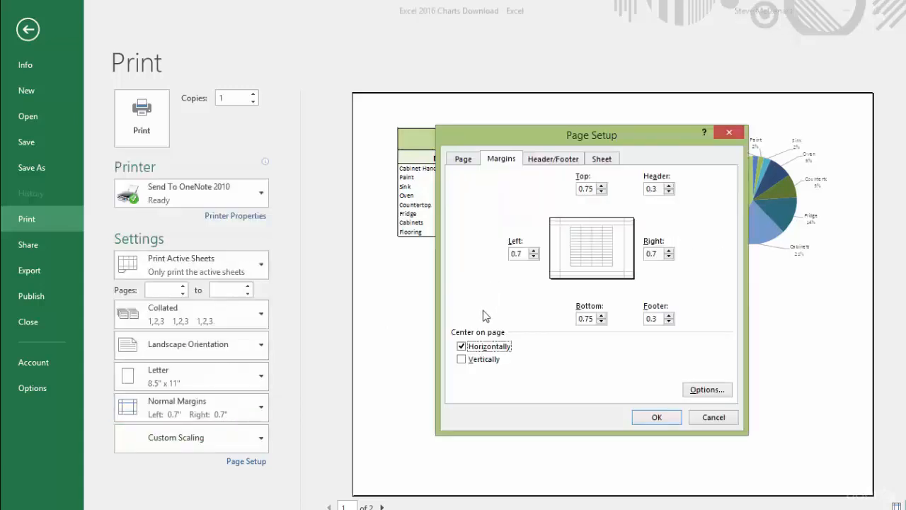
click(462, 346)
click(656, 417)
Step: Reset the print scaling to No Scaling so the sheet prints at its actual size
click(212, 437)
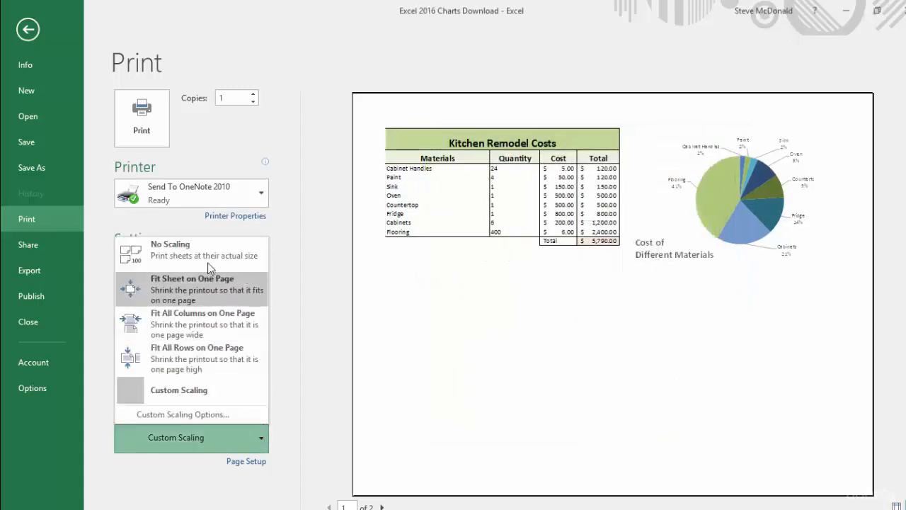
click(206, 257)
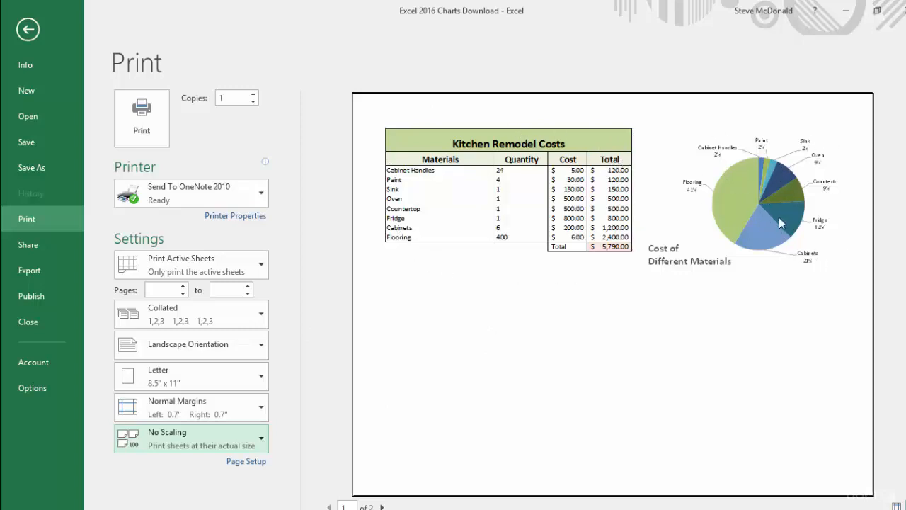
click(263, 443)
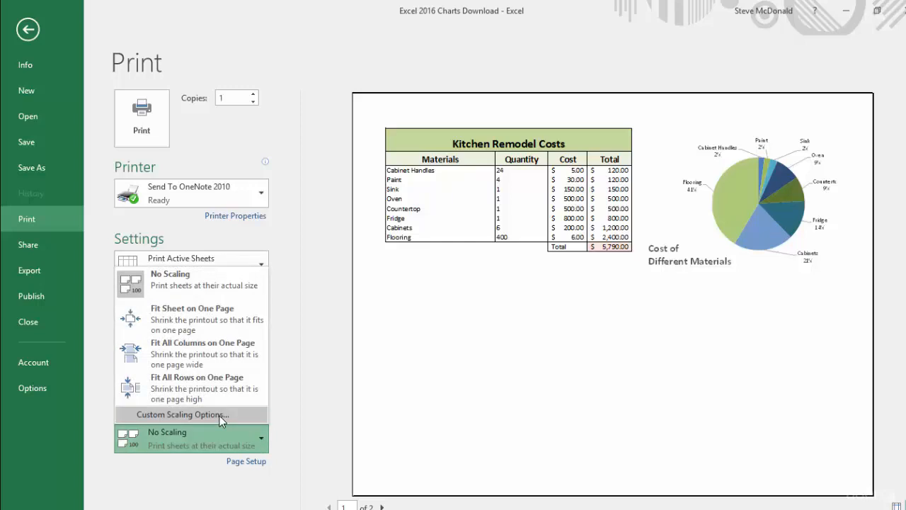
click(305, 405)
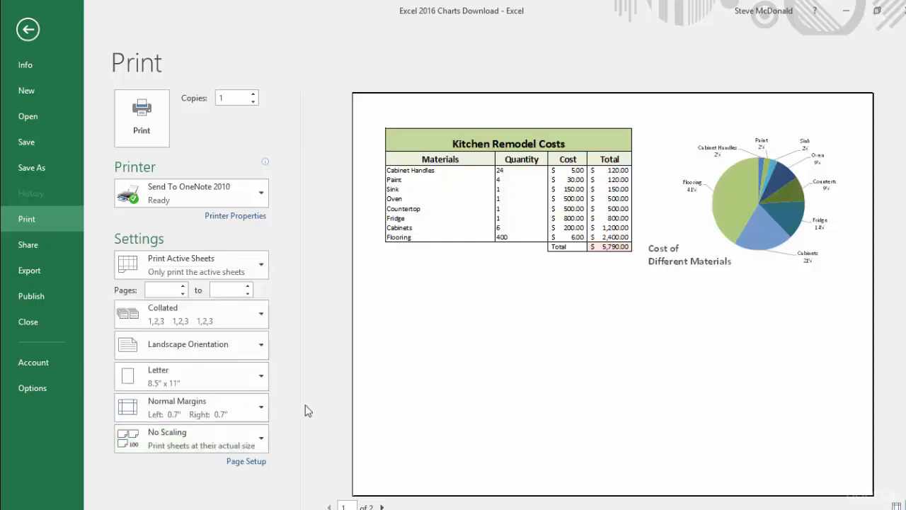
Step: In Page Break Preview, extend the print area through column O and move the vertical page break to between columns D and E
click(27, 30)
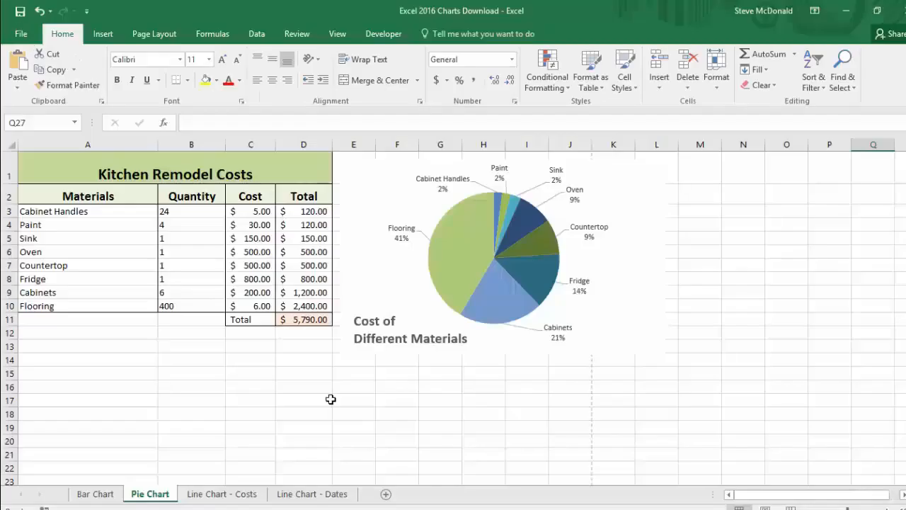
click(337, 35)
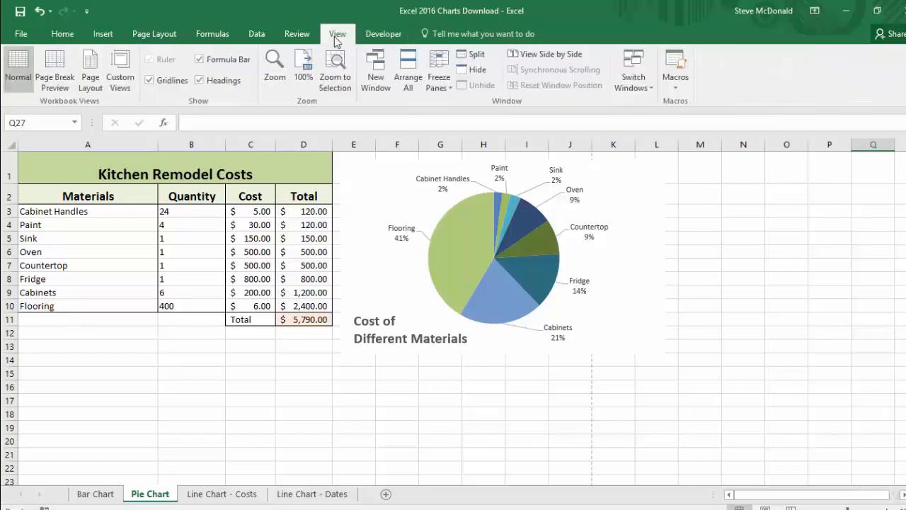
click(55, 69)
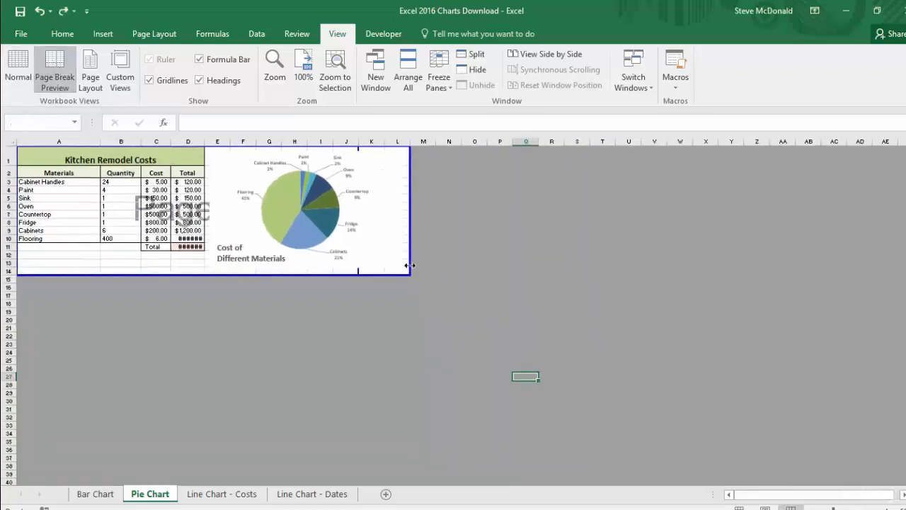
drag(406, 265, 488, 272)
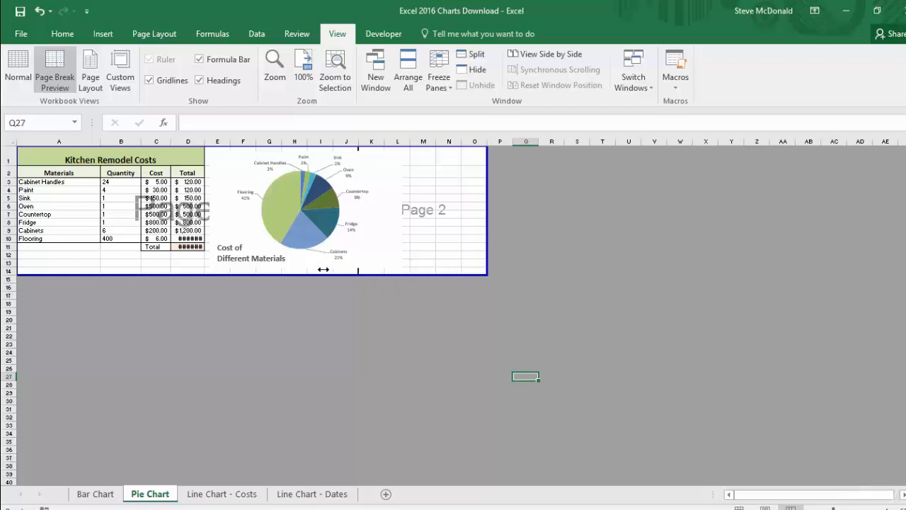
drag(323, 269, 208, 270)
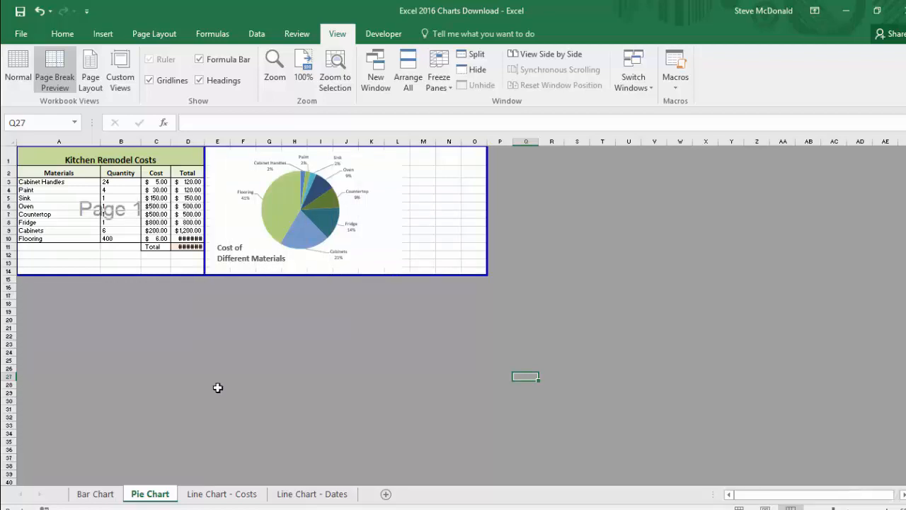
Step: Try moving the pie chart down and across the edge of the print area, and undo the move
drag(239, 168, 408, 263)
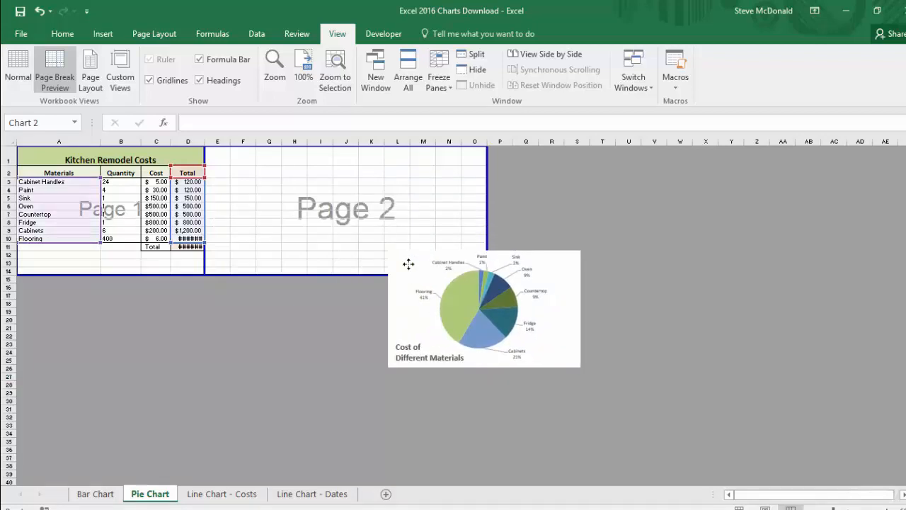
drag(409, 263, 238, 166)
click(40, 11)
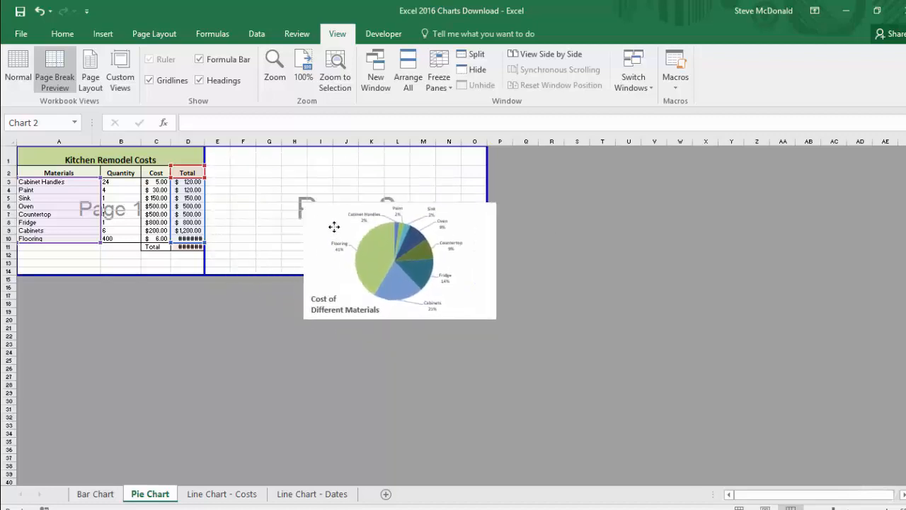
click(40, 13)
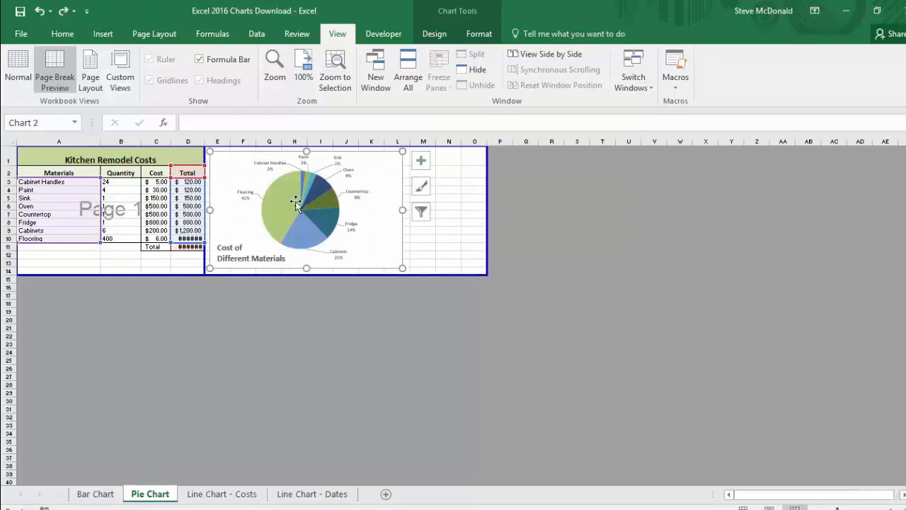
click(449, 262)
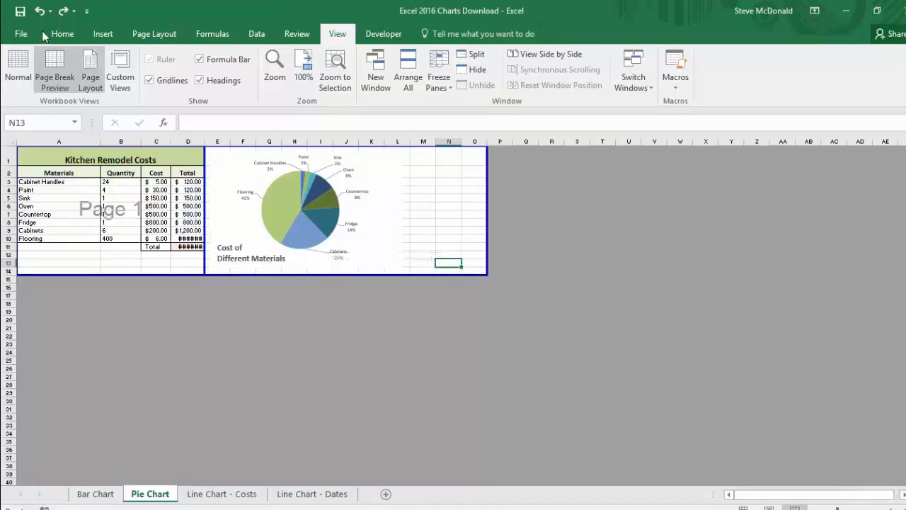
Step: Check the print preview of the table and chart pages and enlarge the printout with a custom scaling above 100% of normal size
click(20, 31)
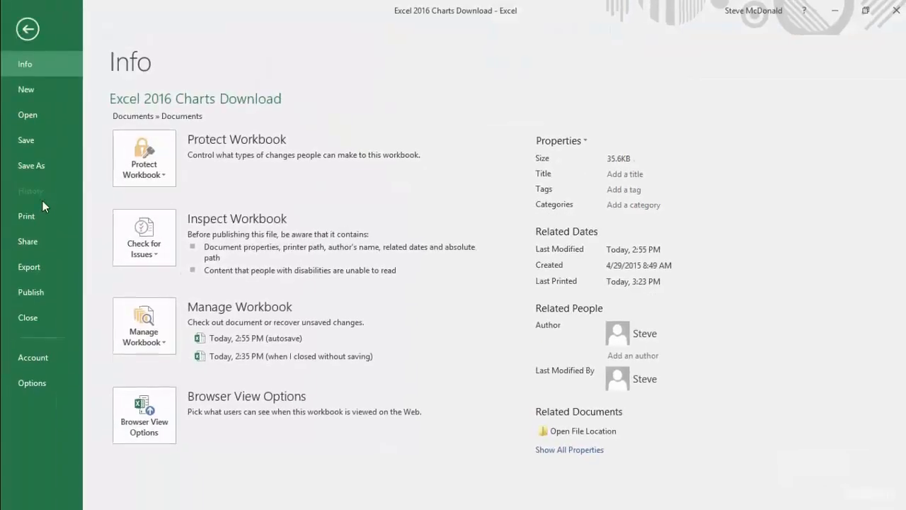
click(25, 214)
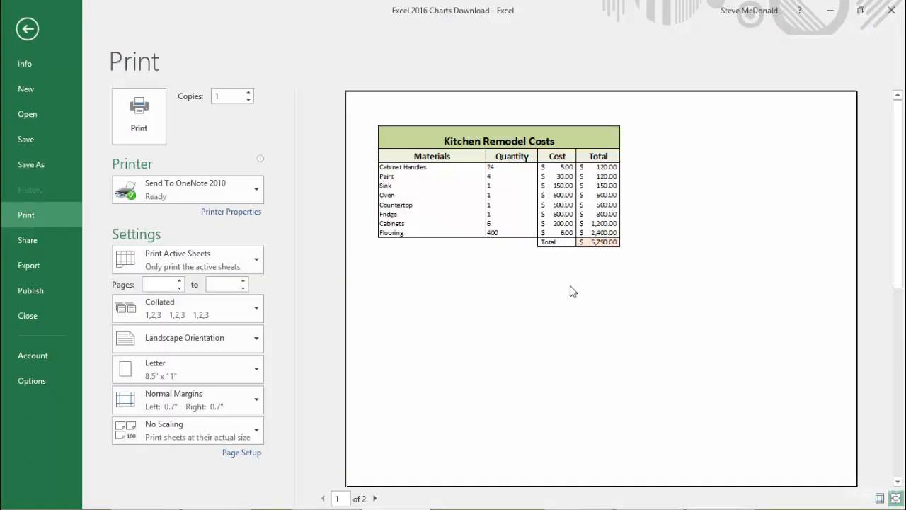
click(375, 498)
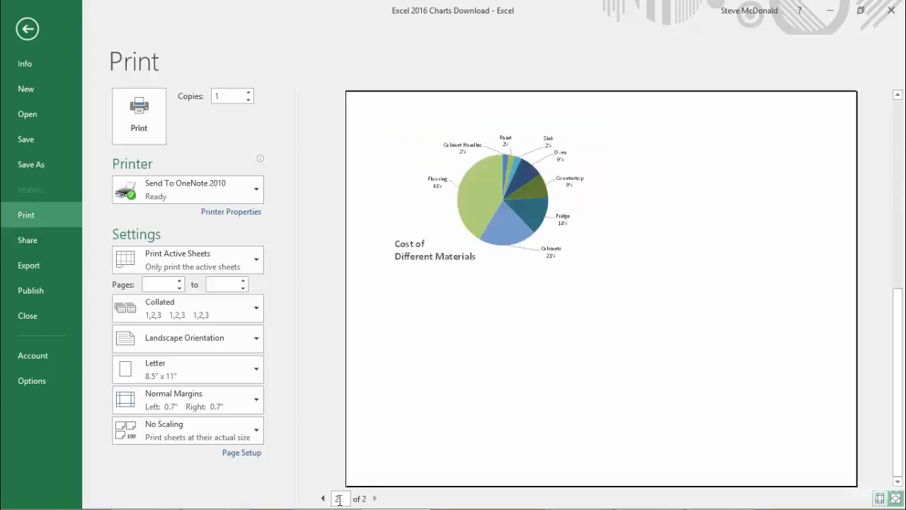
click(258, 437)
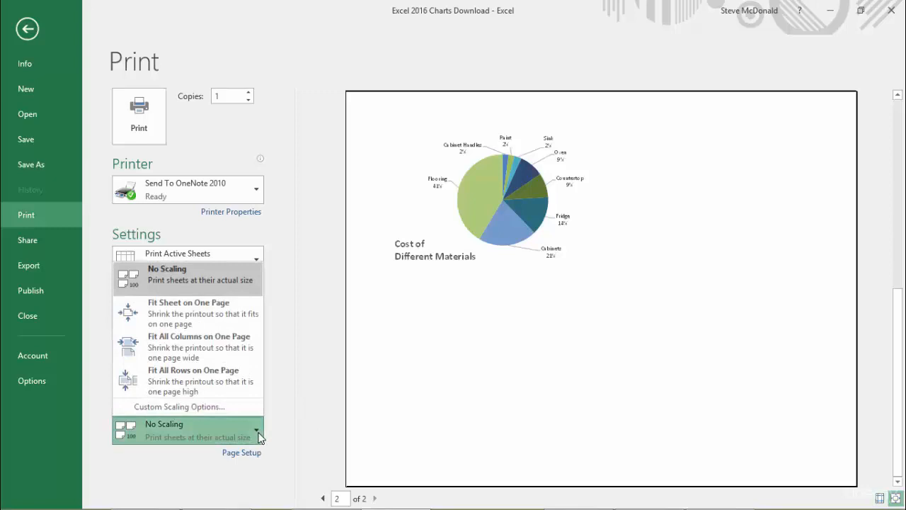
click(208, 409)
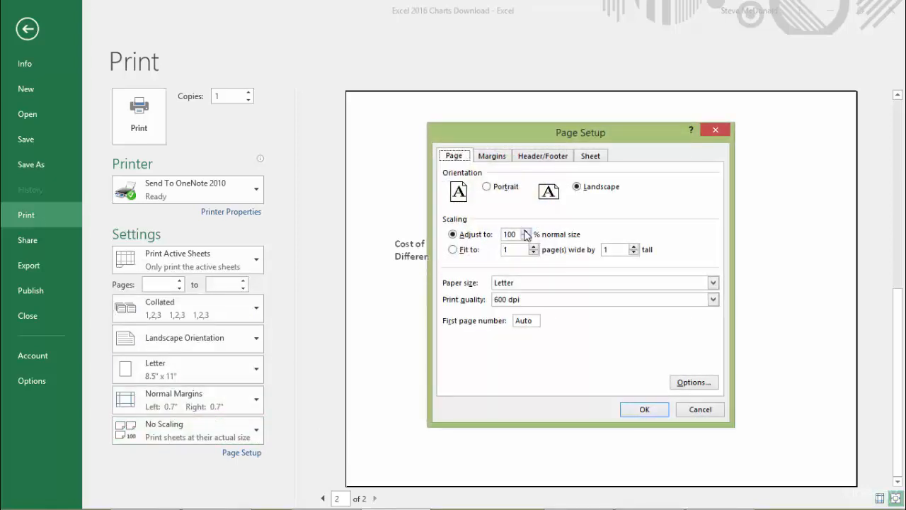
click(526, 231)
click(652, 414)
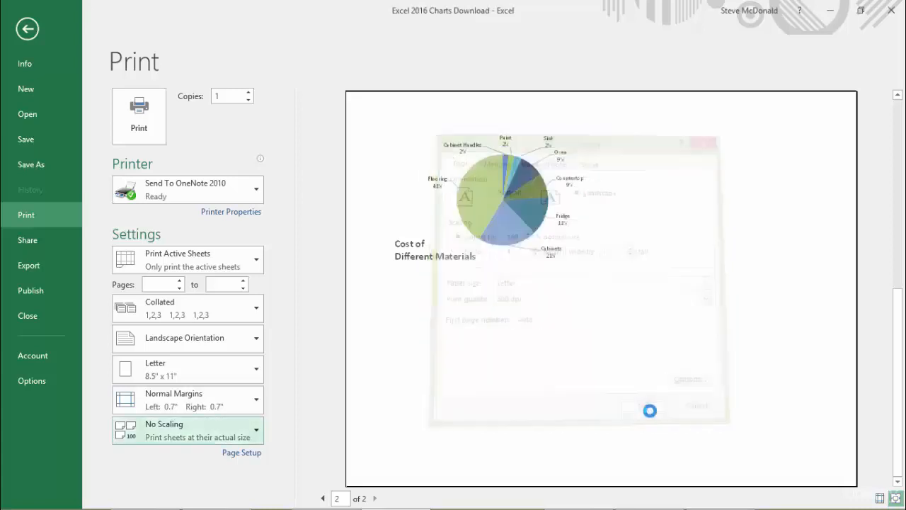
click(323, 498)
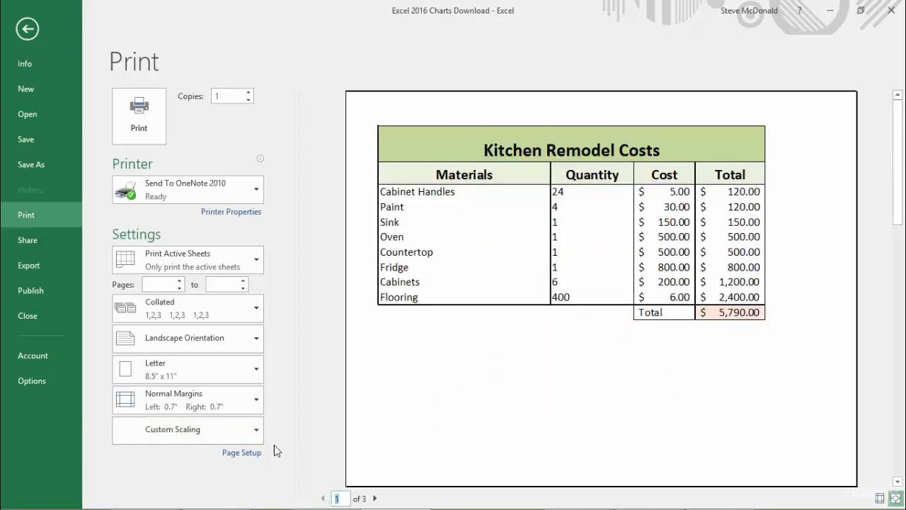
Step: Center the printout both horizontally and vertically on the page, and check the chart page in the print preview
click(256, 430)
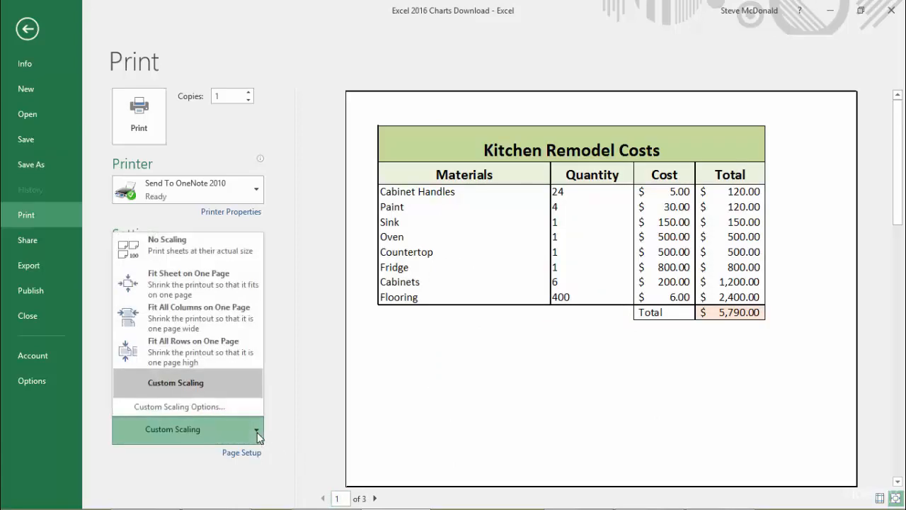
click(224, 408)
click(495, 157)
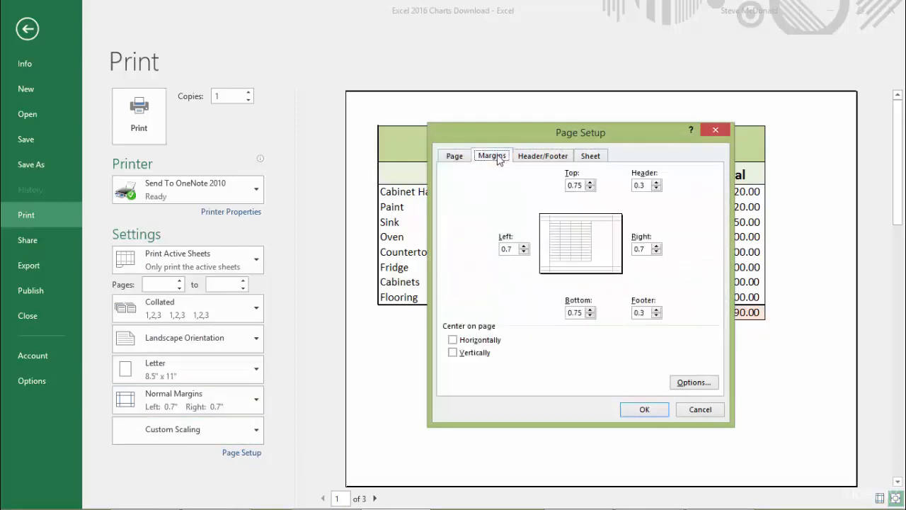
click(453, 342)
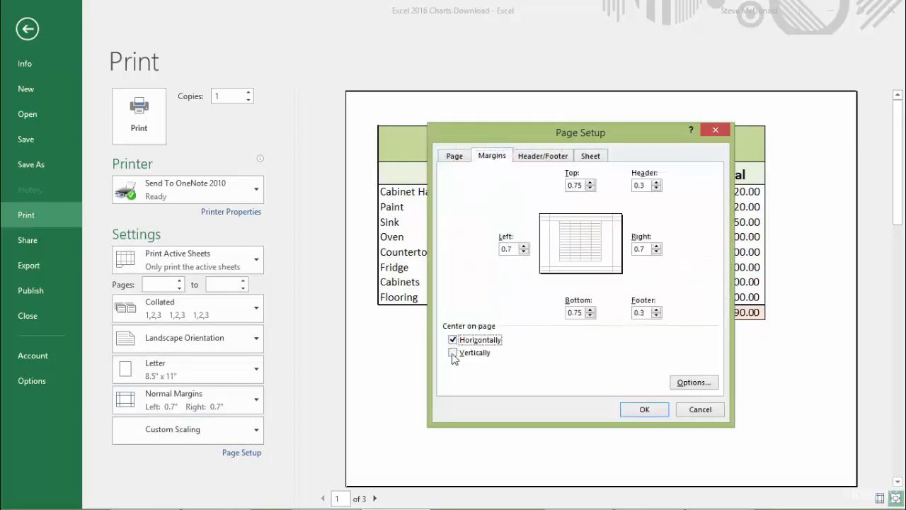
click(453, 354)
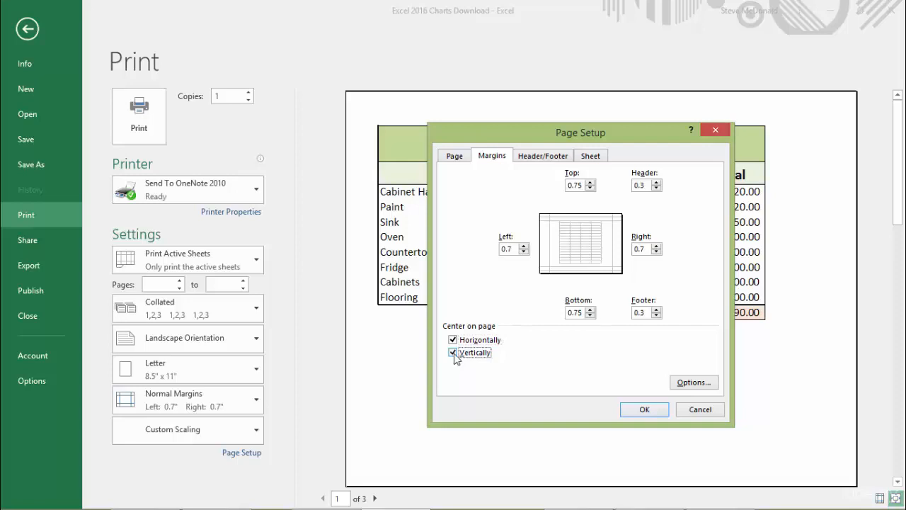
click(644, 409)
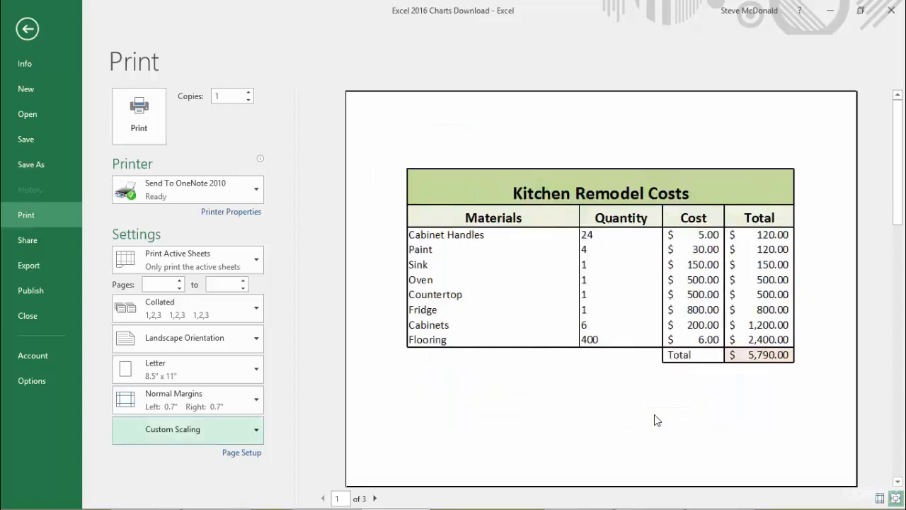
click(375, 498)
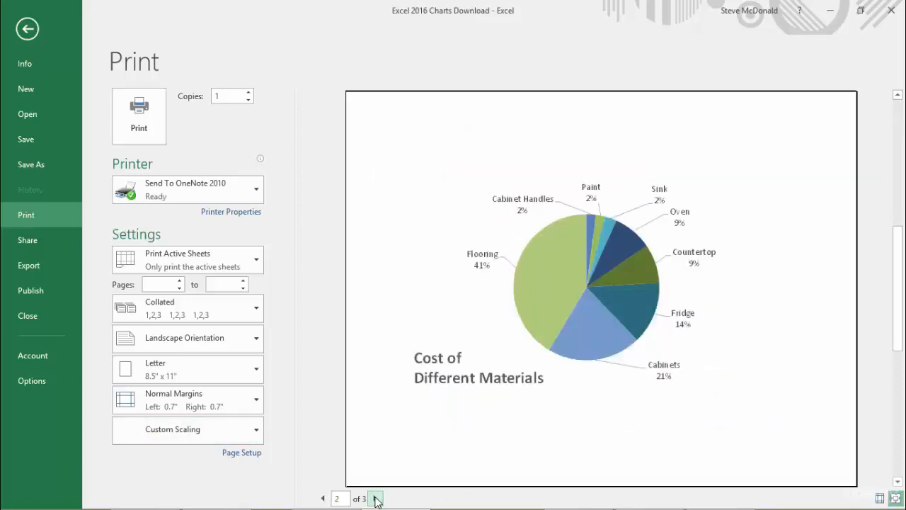